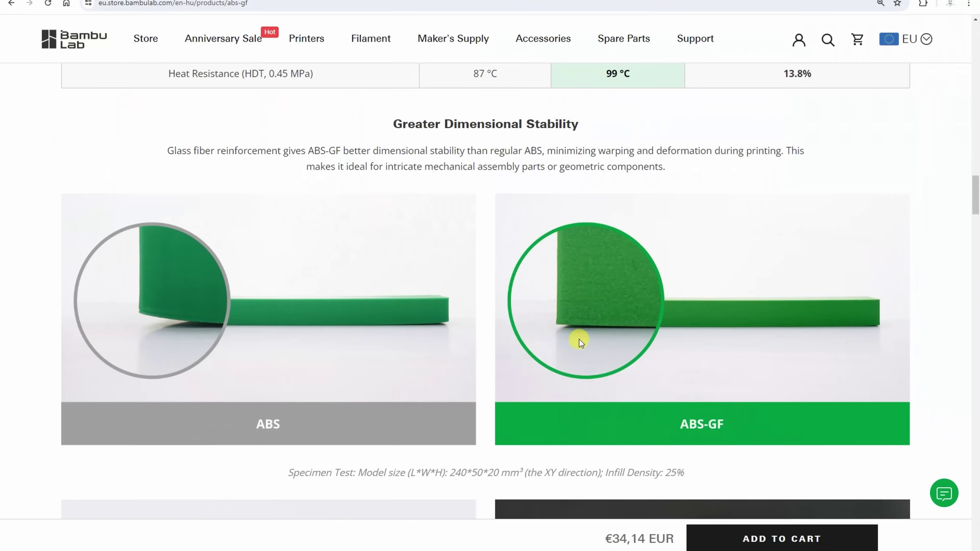
- Scroll down to the ABS/ABS-GF/PA6-GF Parameters Comparison table and highlight the Layer Adhesion row values
{"action": "scroll", "coordinate": [617, 339], "scroll_direction": "up", "scroll_amount": 8}
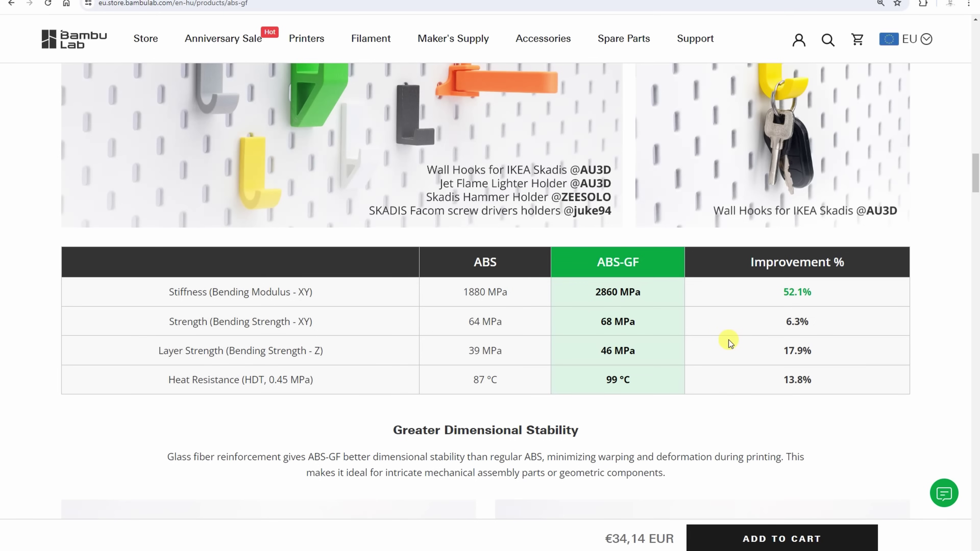
{"action": "scroll", "coordinate": [726, 338], "scroll_direction": "down", "scroll_amount": 20}
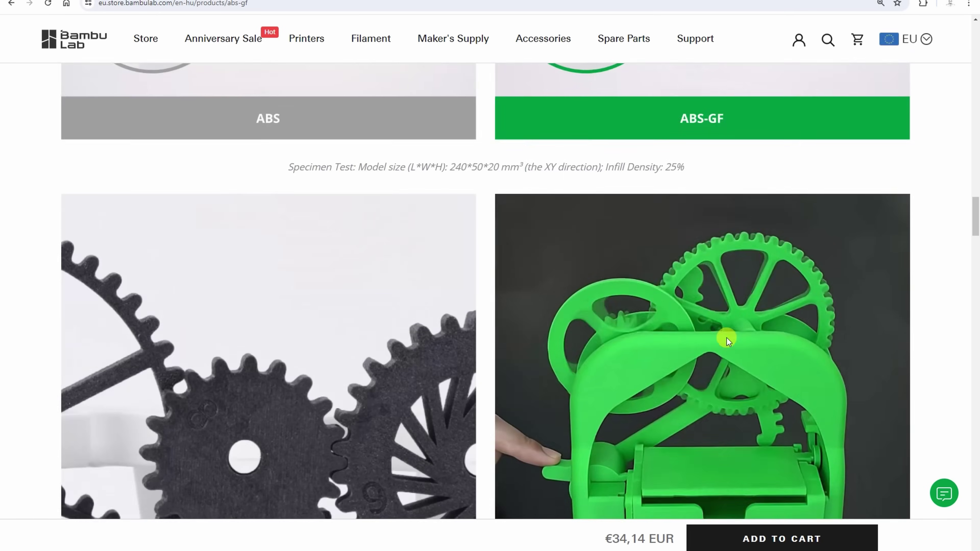
{"action": "scroll", "coordinate": [726, 338], "scroll_direction": "down", "scroll_amount": 10}
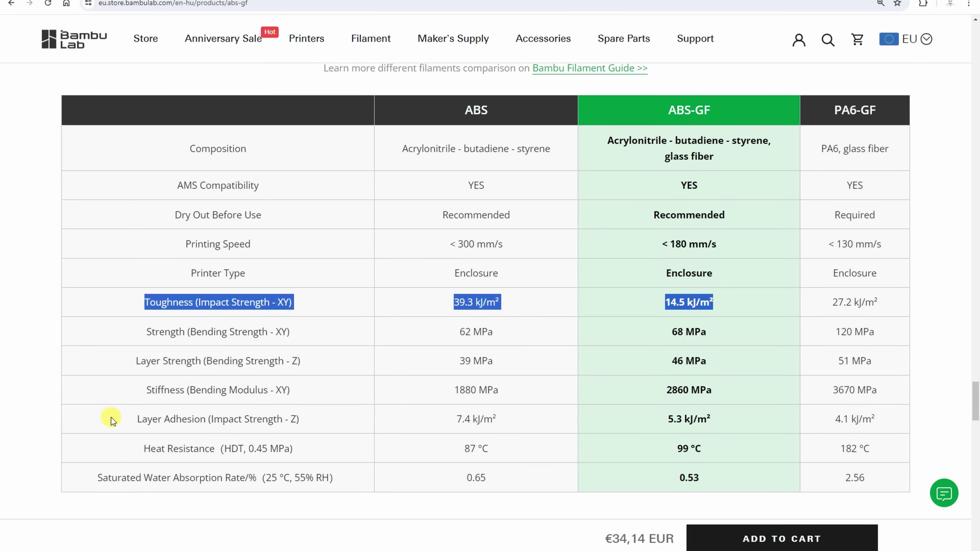
{"action": "left_click_drag", "start_coordinate": [112, 420], "coordinate": [217, 412]}
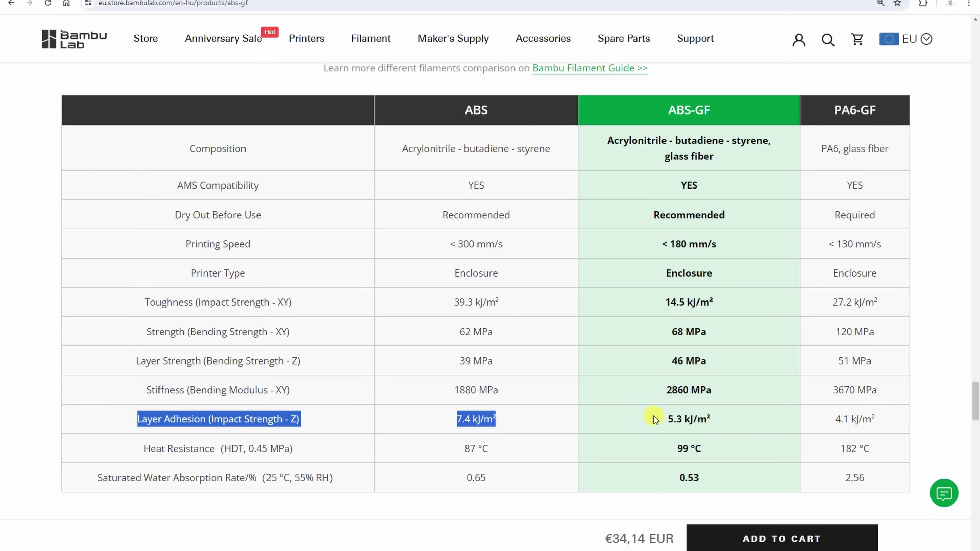
- Clear the text selection in the comparison table
{"action": "left_click", "coordinate": [765, 416]}
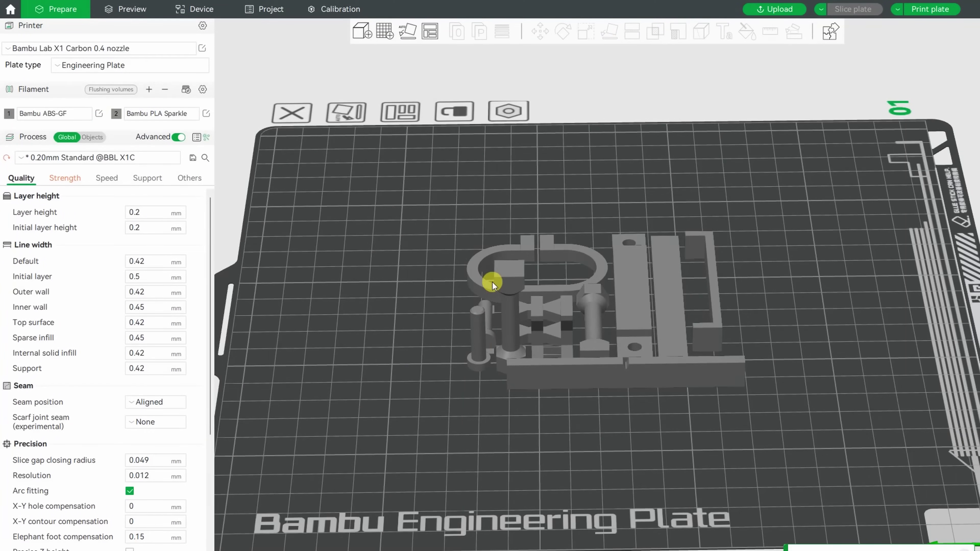
{"action": "left_click_drag", "start_coordinate": [486, 444], "coordinate": [439, 450]}
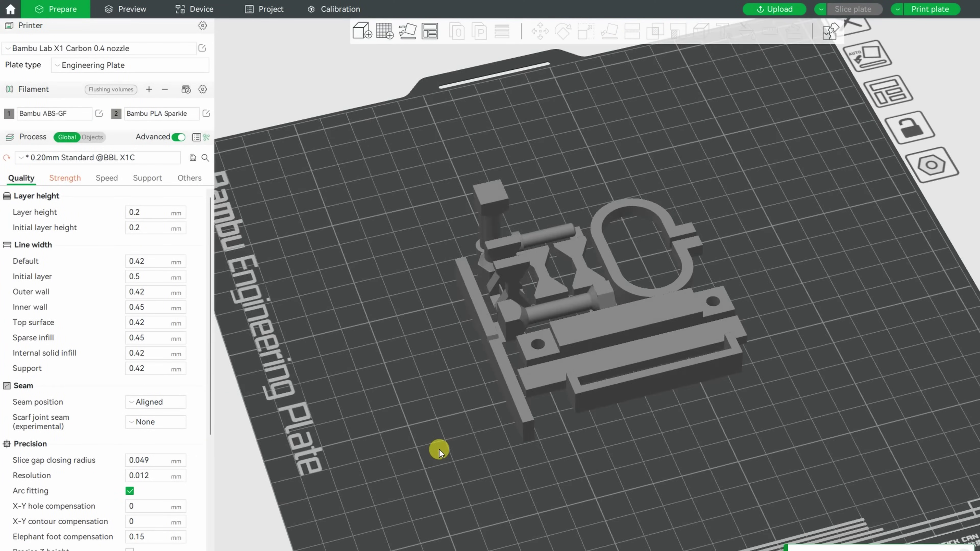
{"action": "left_click", "coordinate": [99, 115]}
{"action": "scroll", "coordinate": [501, 328], "scroll_direction": "down", "scroll_amount": 2}
- Highlight the 270 °C nozzle temperature and another value, then show the Cooling settings
{"action": "double_click", "coordinate": [624, 303]}
{"action": "double_click", "coordinate": [635, 373]}
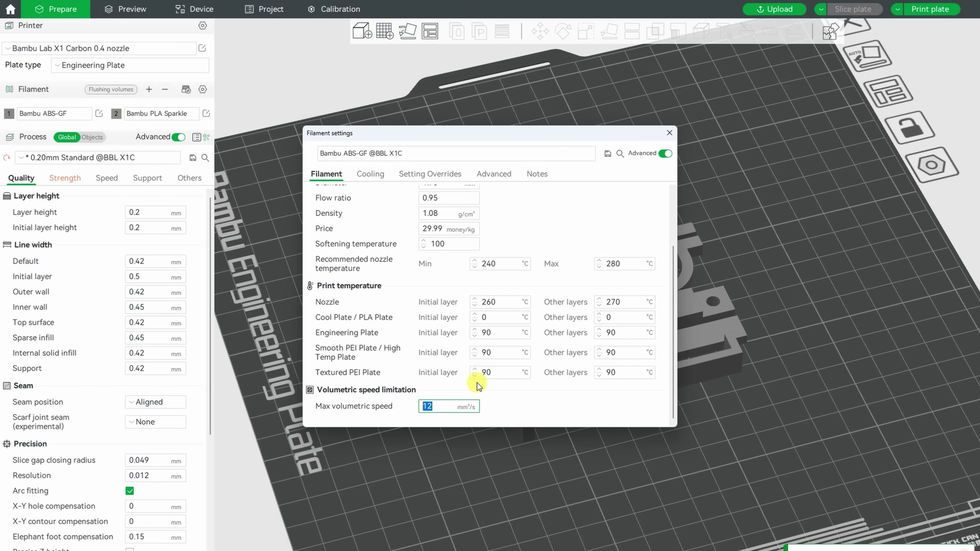
{"action": "left_click", "coordinate": [363, 174]}
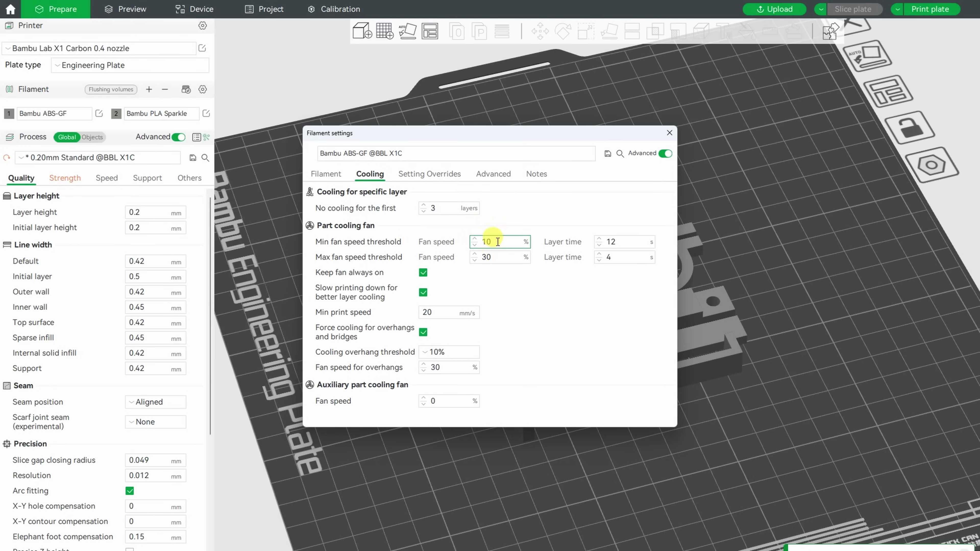
- Close the filament settings and scrub the sliced preview's layers (1h6m, 26.47 g)
{"action": "left_click", "coordinate": [668, 134]}
{"action": "left_click", "coordinate": [136, 13]}
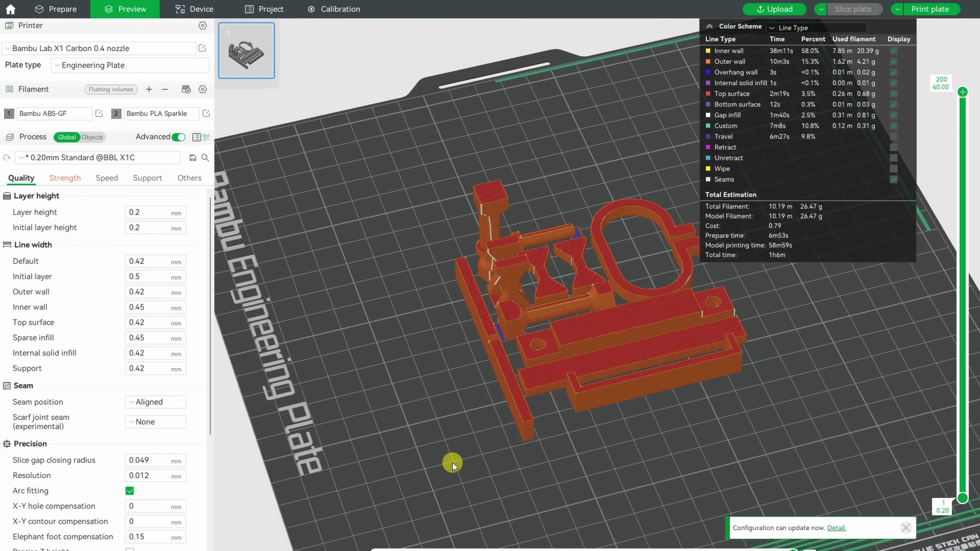
{"action": "left_click_drag", "start_coordinate": [961, 101], "coordinate": [943, 360]}
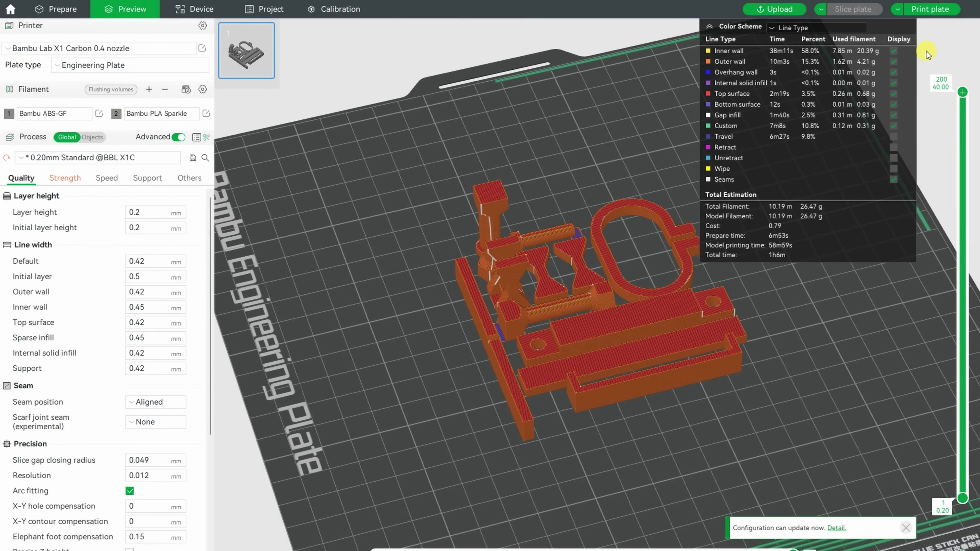
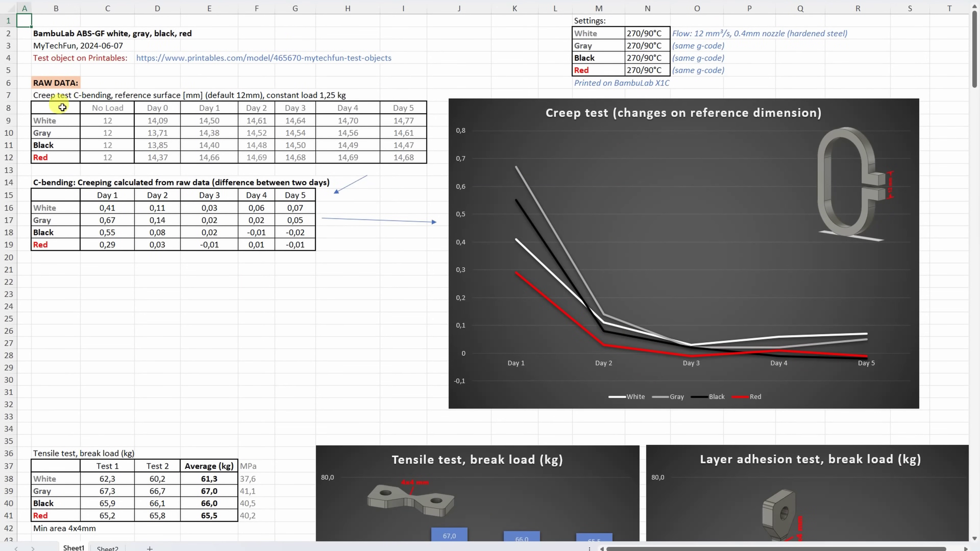
- Highlight the colour names, White's Day 0 reading, Black's Day 1–2 readings and all Day 0 readings in the creep table
{"action": "left_click_drag", "start_coordinate": [49, 121], "coordinate": [52, 152]}
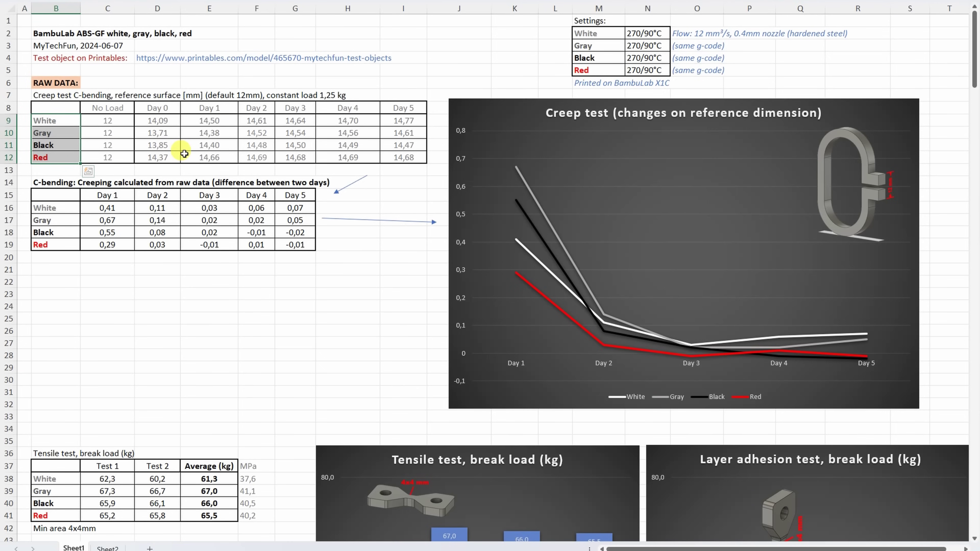
{"action": "left_click", "coordinate": [58, 107]}
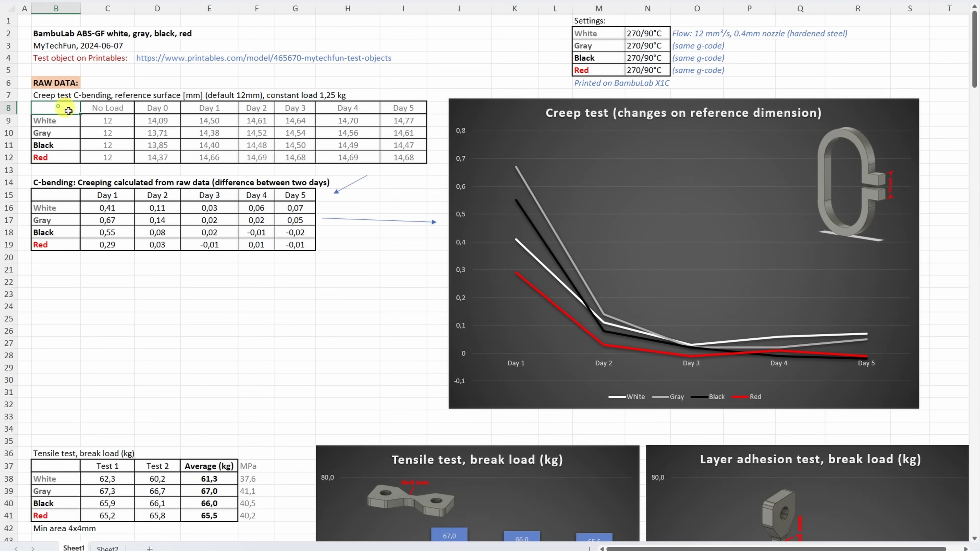
{"action": "left_click", "coordinate": [155, 118]}
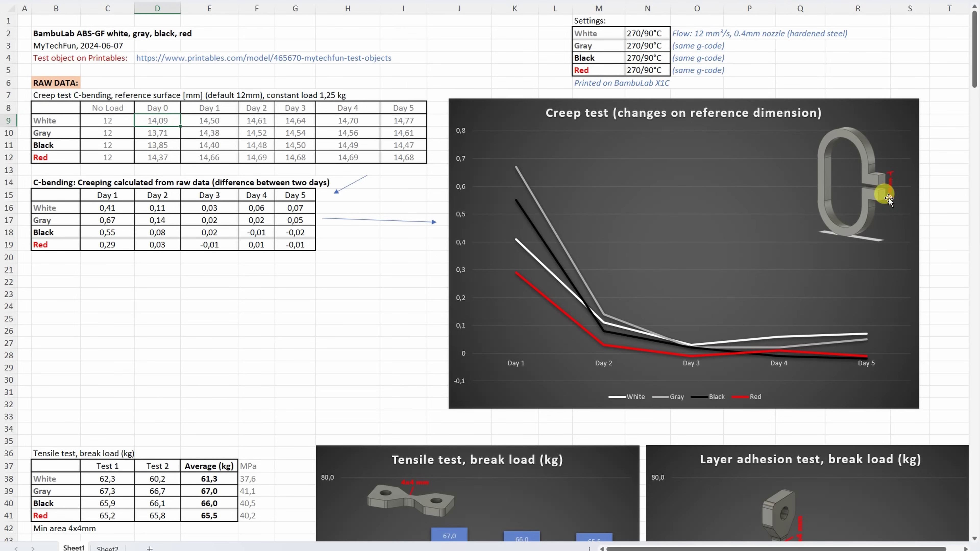
{"action": "left_click_drag", "start_coordinate": [214, 146], "coordinate": [247, 144]}
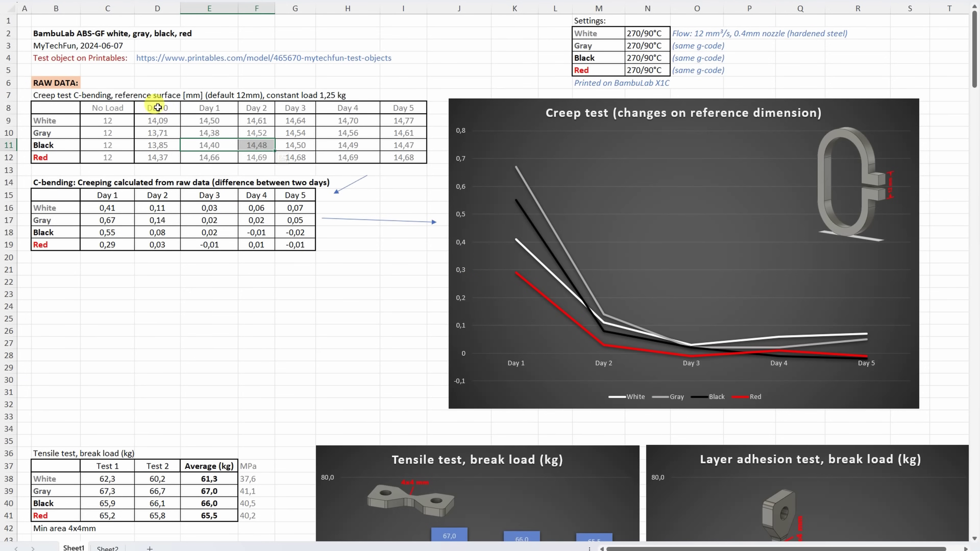
{"action": "left_click_drag", "start_coordinate": [157, 120], "coordinate": [160, 155]}
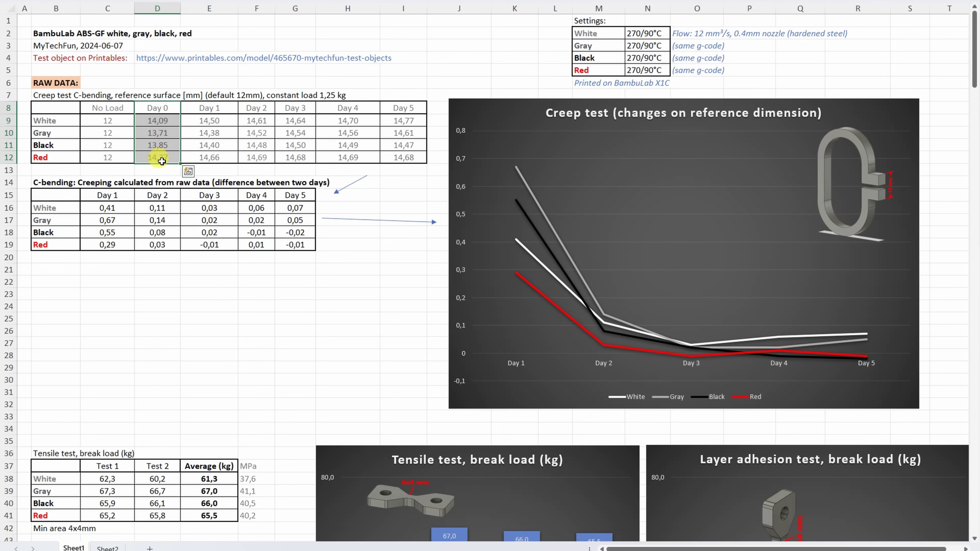
{"action": "left_click", "coordinate": [161, 159]}
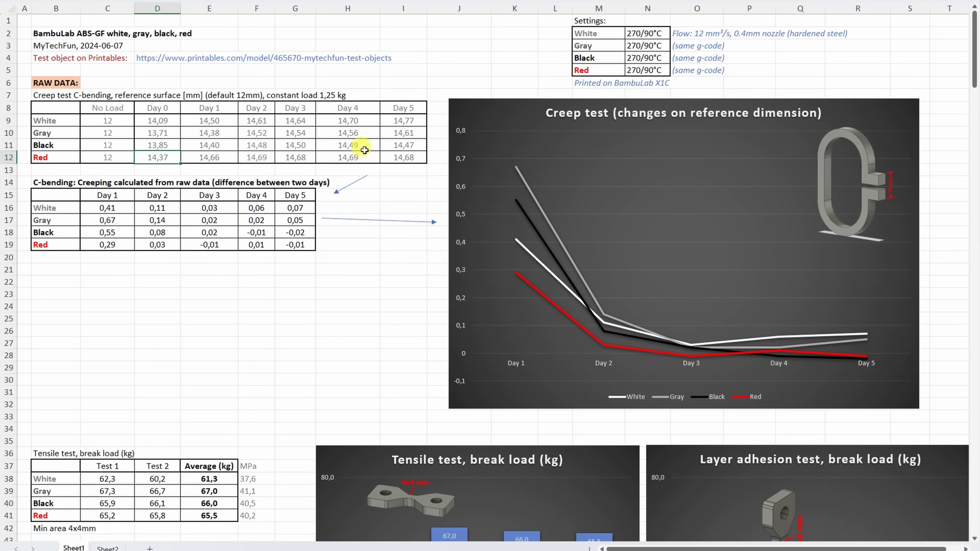
- Scroll past the tensile, layer adhesion and shear stress charts to the bending test section
{"action": "scroll", "coordinate": [280, 270], "scroll_direction": "down", "scroll_amount": 9}
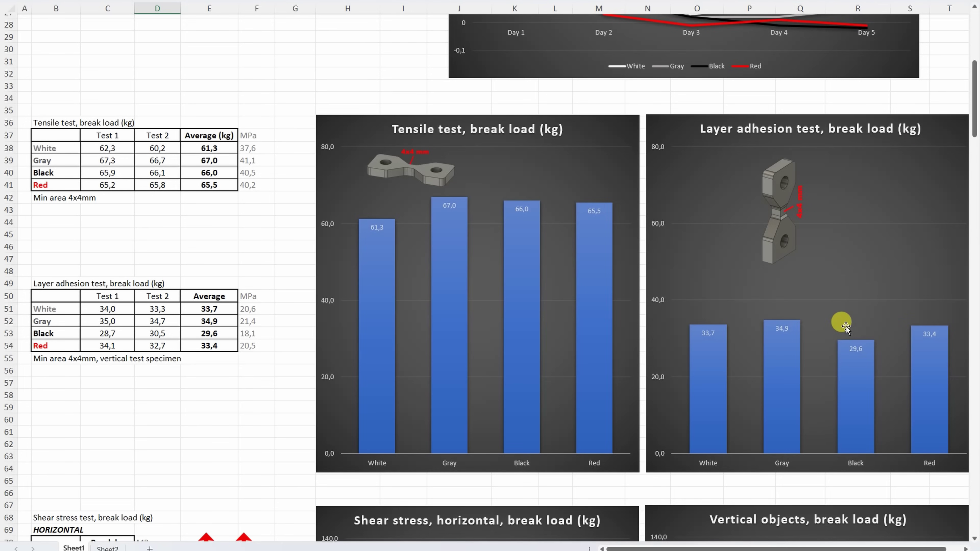
{"action": "scroll", "coordinate": [843, 326], "scroll_direction": "down", "scroll_amount": 10}
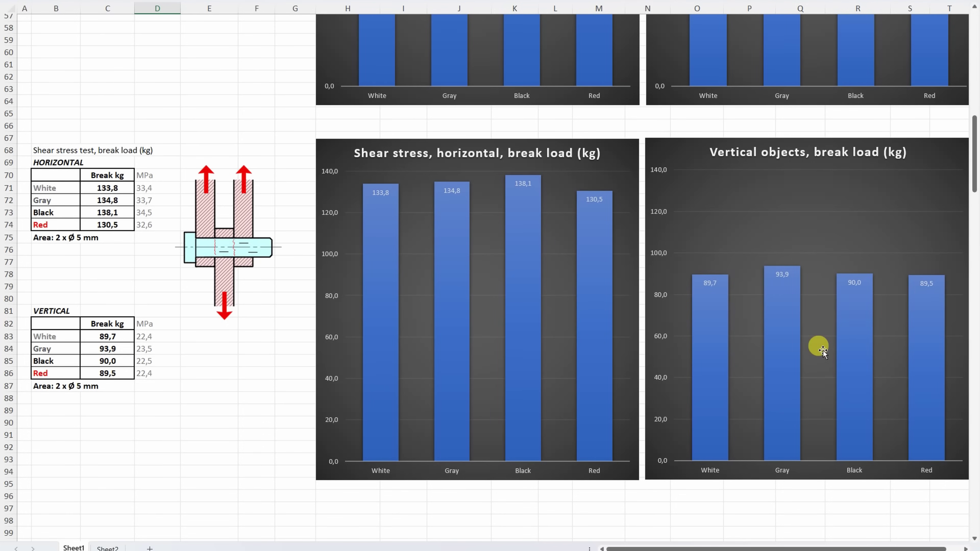
{"action": "scroll", "coordinate": [817, 346], "scroll_direction": "down", "scroll_amount": 11}
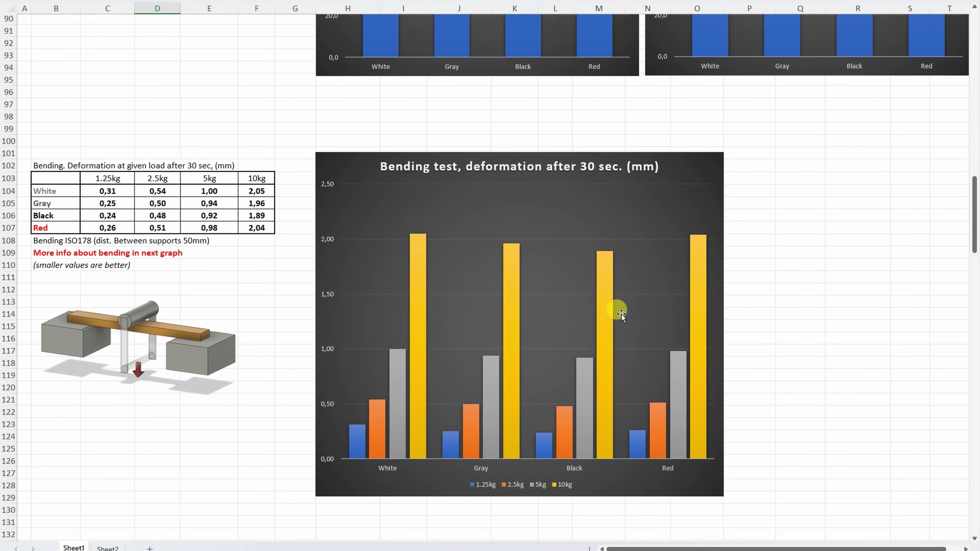
- Highlight all bending deformation values and the 1.25kg to 10kg load headers
{"action": "scroll", "coordinate": [521, 285], "scroll_direction": "down", "scroll_amount": 1}
{"action": "left_click_drag", "start_coordinate": [89, 155], "coordinate": [247, 189]}
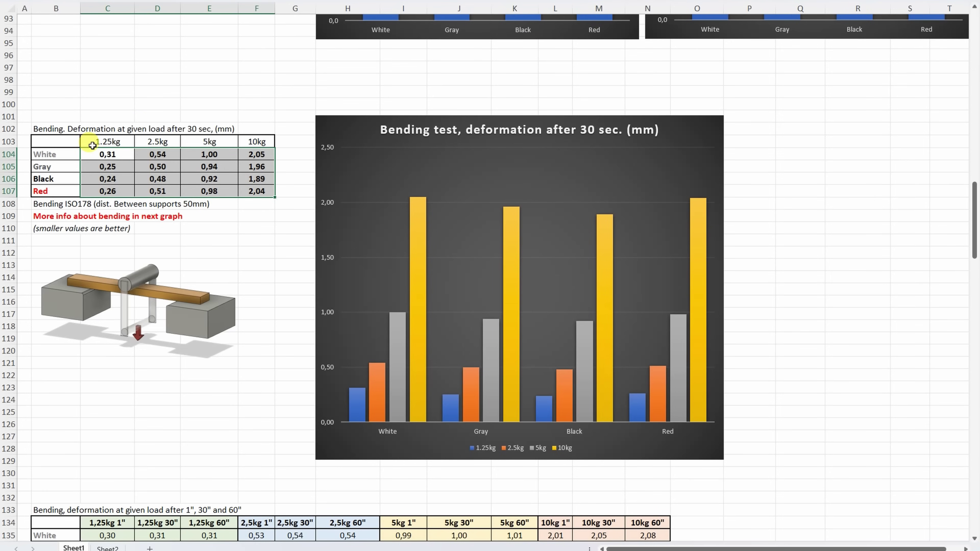
{"action": "left_click_drag", "start_coordinate": [93, 145], "coordinate": [257, 142]}
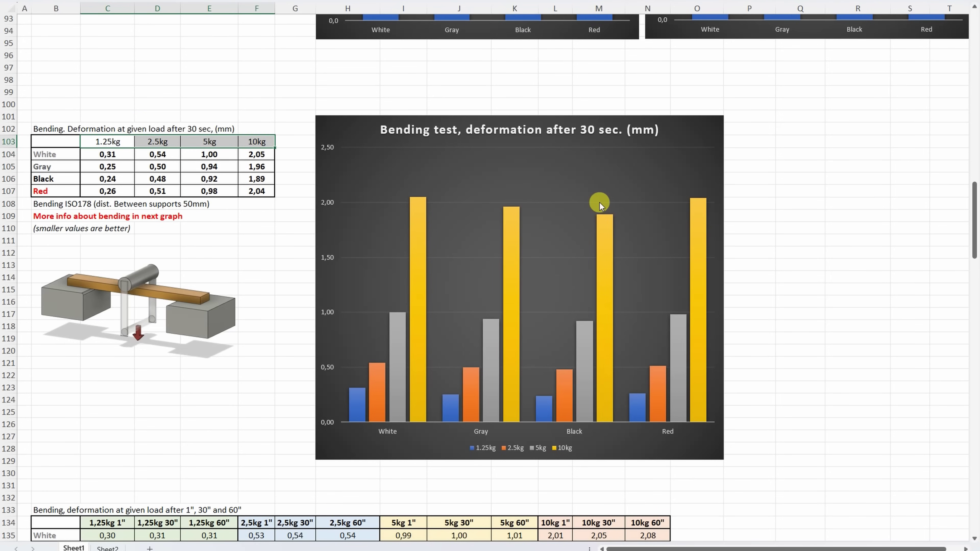
- Point out the first timed bending column, then move down to the torque test section
{"action": "scroll", "coordinate": [606, 212], "scroll_direction": "down", "scroll_amount": 12}
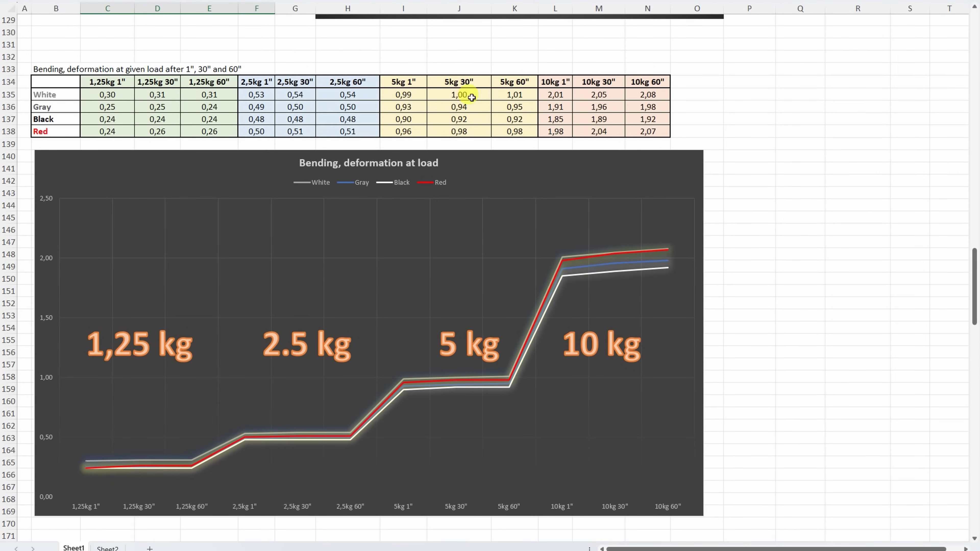
{"action": "left_click", "coordinate": [110, 82]}
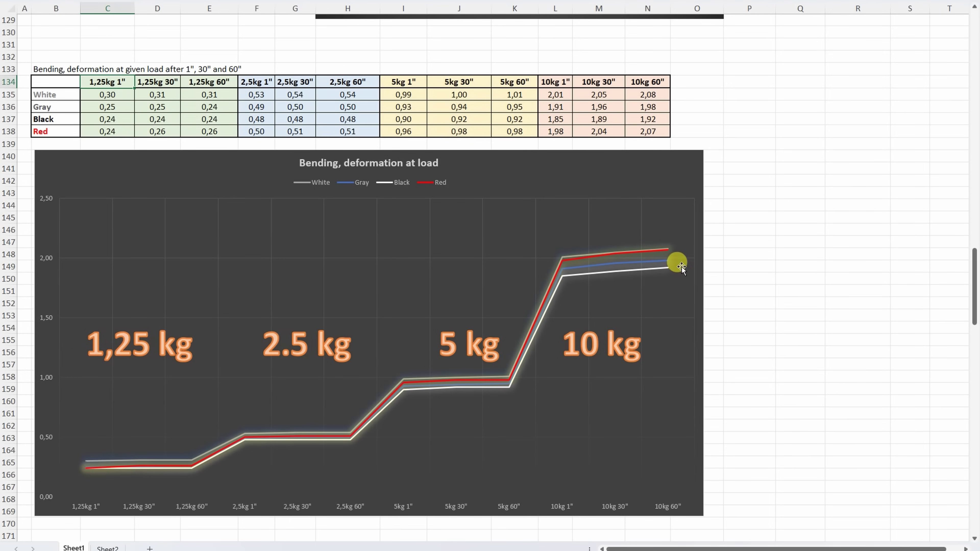
{"action": "scroll", "coordinate": [681, 266], "scroll_direction": "down", "scroll_amount": 12}
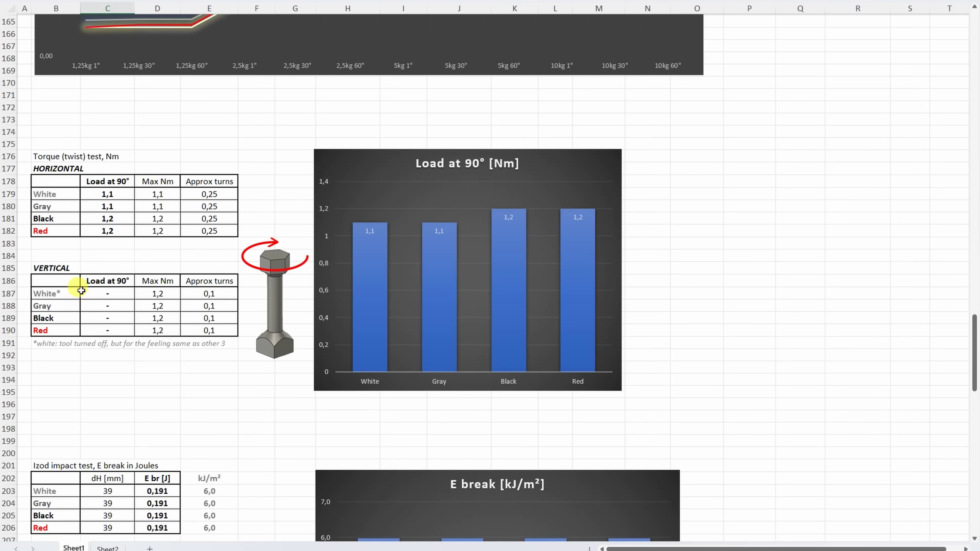
- Point out the vertical torque table and highlight the horizontal Max Nm values
{"action": "left_click", "coordinate": [45, 267]}
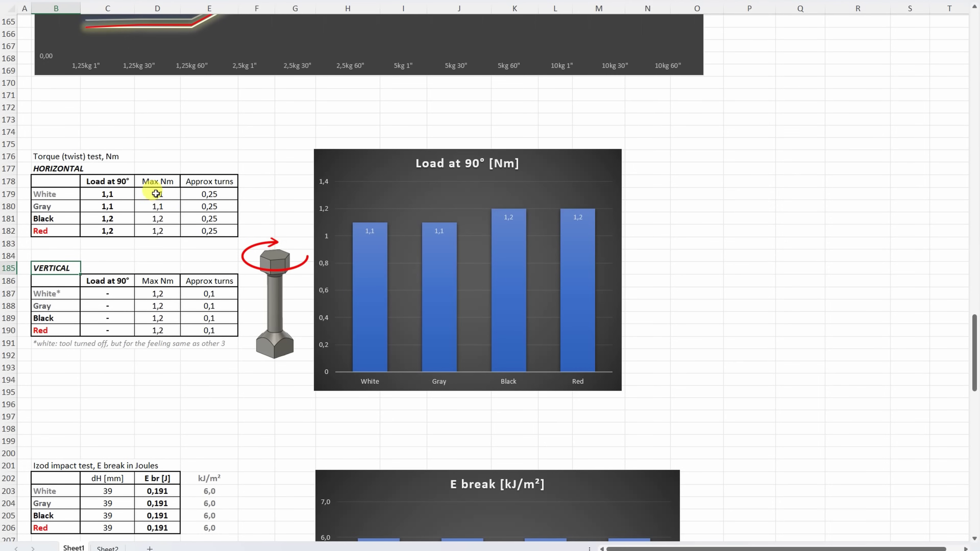
{"action": "left_click_drag", "start_coordinate": [156, 194], "coordinate": [157, 231]}
{"action": "scroll", "coordinate": [168, 357], "scroll_direction": "down", "scroll_amount": 2}
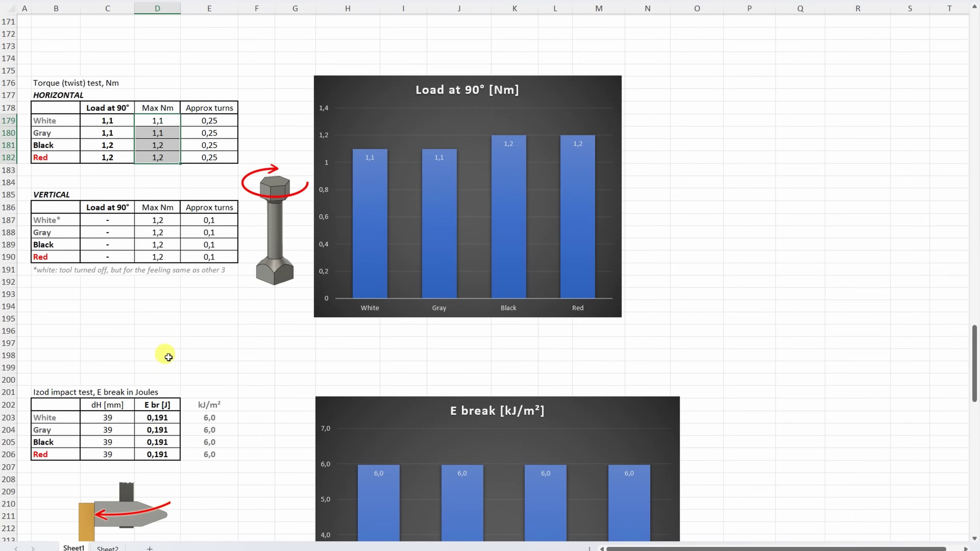
{"action": "scroll", "coordinate": [168, 356], "scroll_direction": "down", "scroll_amount": 7}
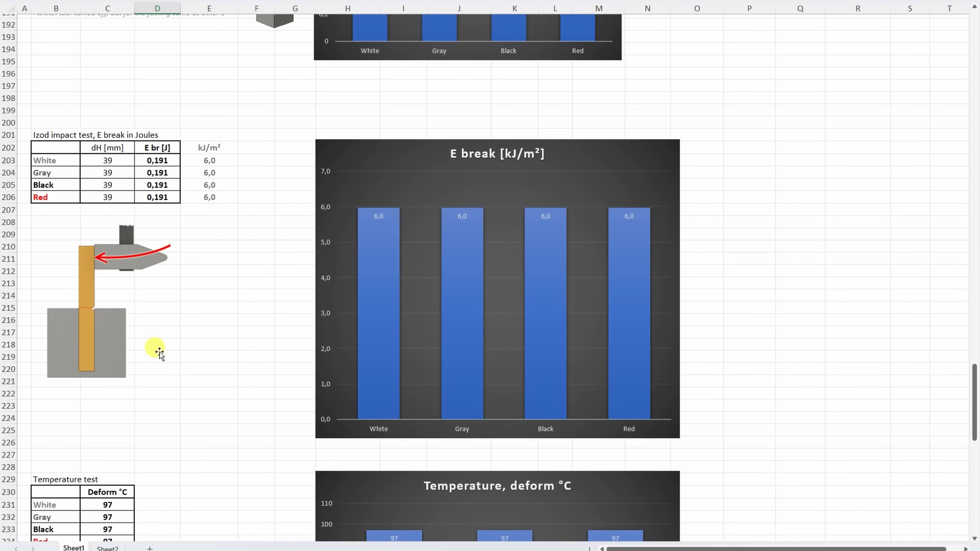
- Highlight the Izod drop heights and Deform °C results, continuing down to the Wearing test and Groove chart
{"action": "left_click_drag", "start_coordinate": [110, 147], "coordinate": [112, 197]}
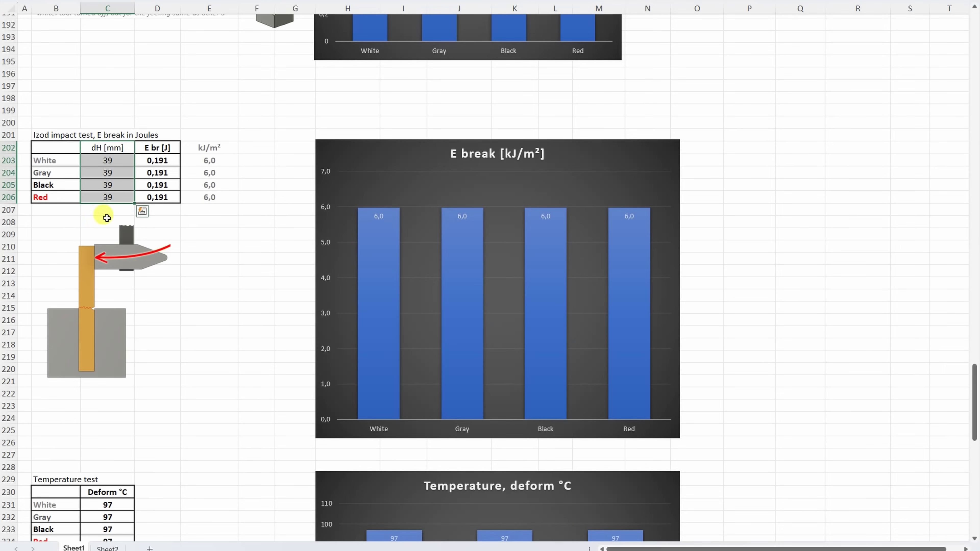
{"action": "scroll", "coordinate": [244, 252], "scroll_direction": "down", "scroll_amount": 1}
{"action": "scroll", "coordinate": [243, 252], "scroll_direction": "down", "scroll_amount": 8}
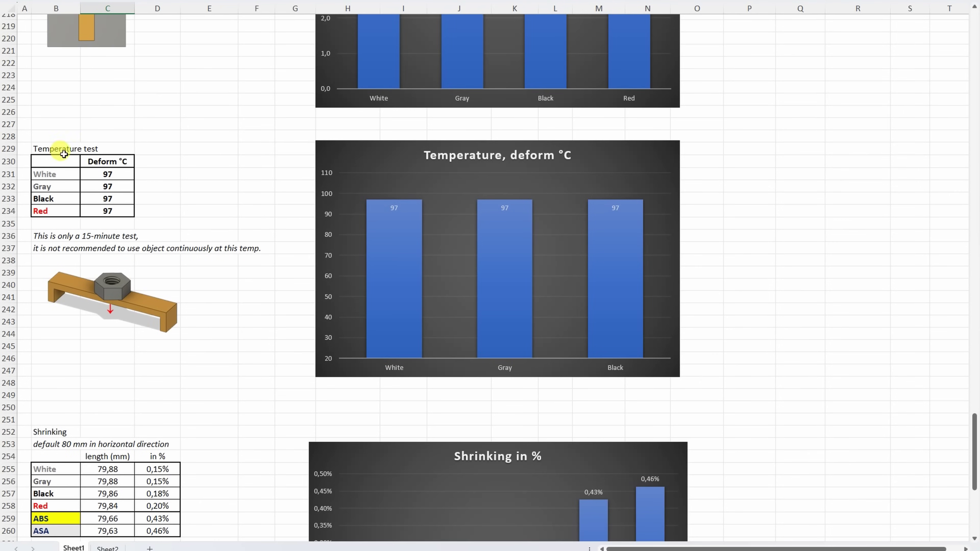
{"action": "left_click_drag", "start_coordinate": [113, 174], "coordinate": [107, 211]}
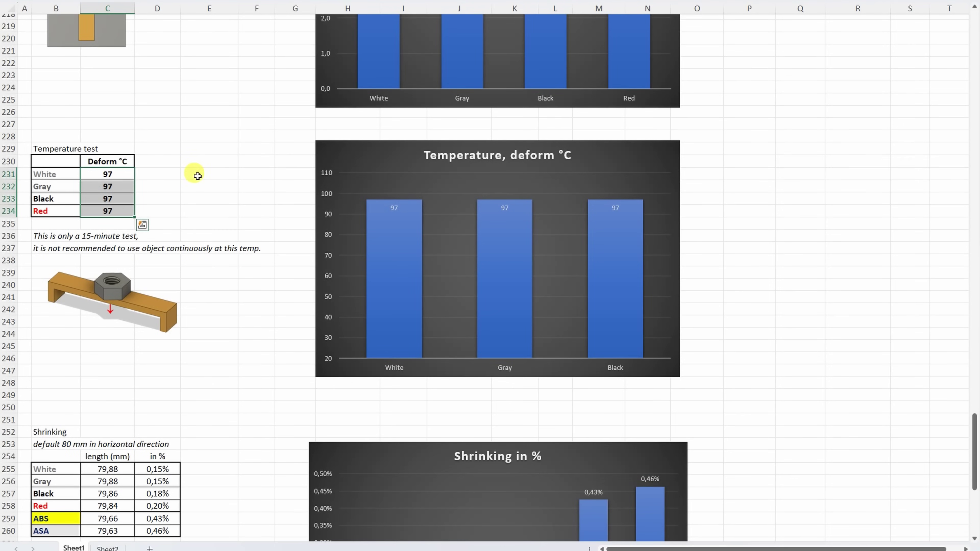
{"action": "scroll", "coordinate": [198, 176], "scroll_direction": "down", "scroll_amount": 8}
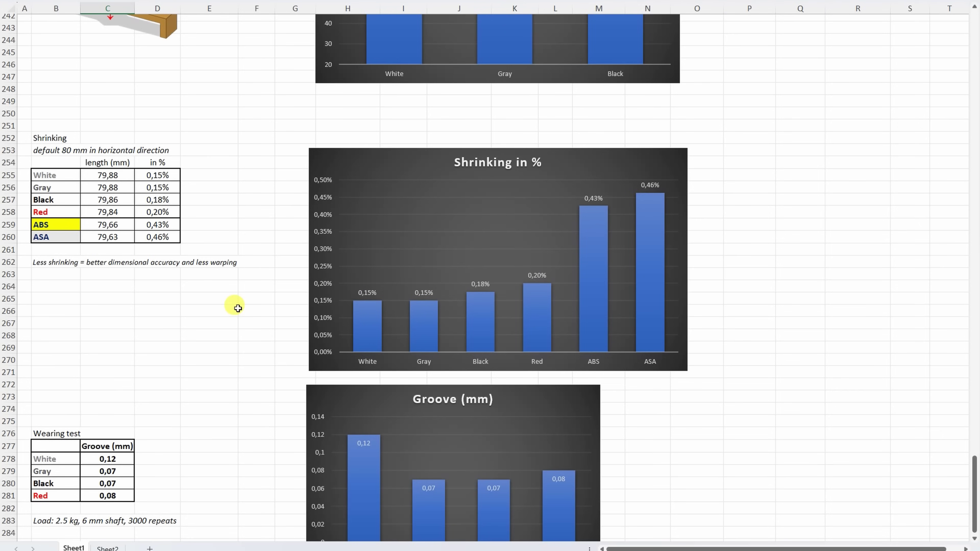
{"action": "scroll", "coordinate": [237, 308], "scroll_direction": "down", "scroll_amount": 5}
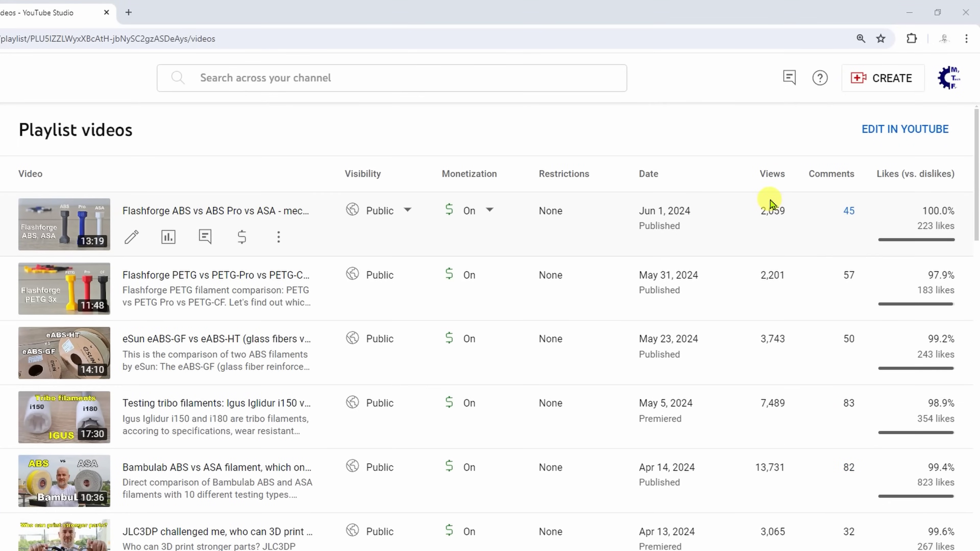
- Highlight the newest playlist video's view count of 2,059
{"action": "left_click_drag", "start_coordinate": [760, 211], "coordinate": [791, 208]}
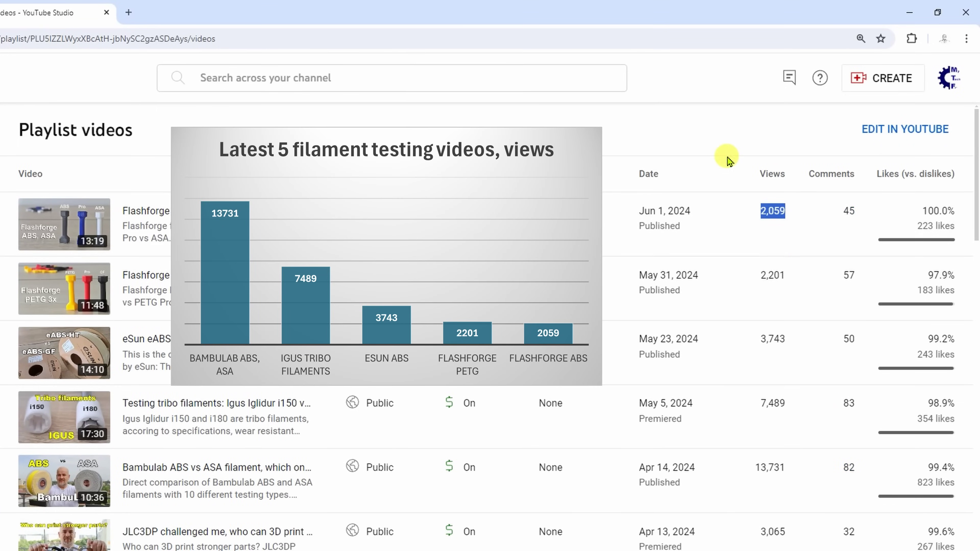